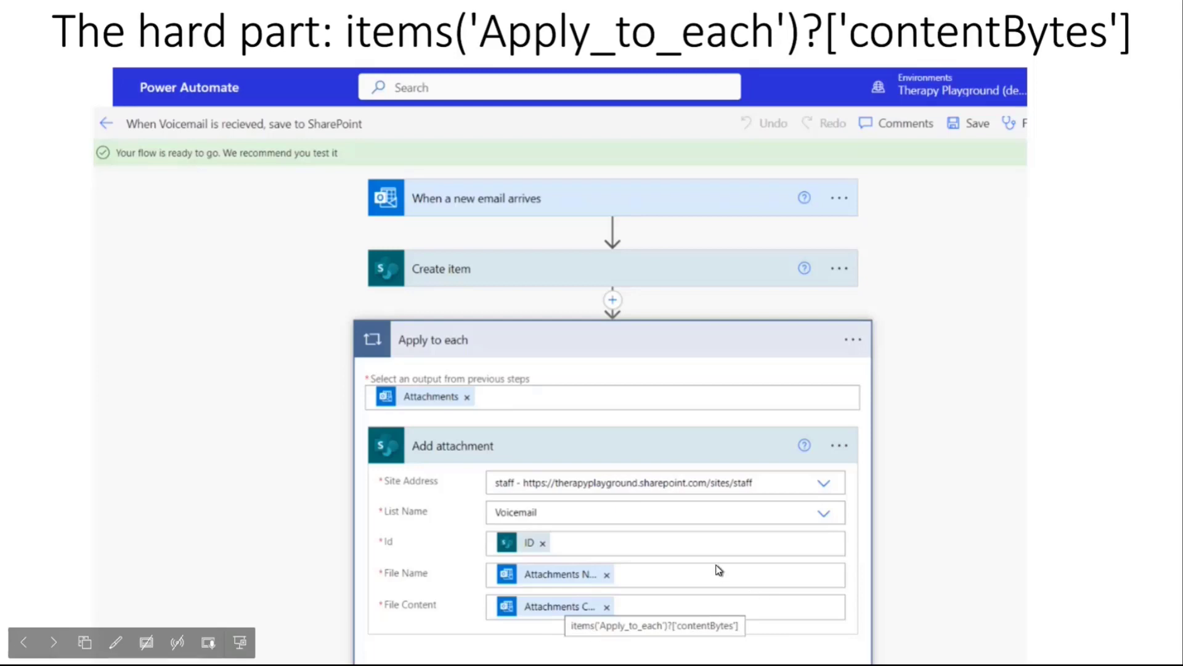
Step: Advance through the remaining presentation slides and exit the slide show
click(922, 421)
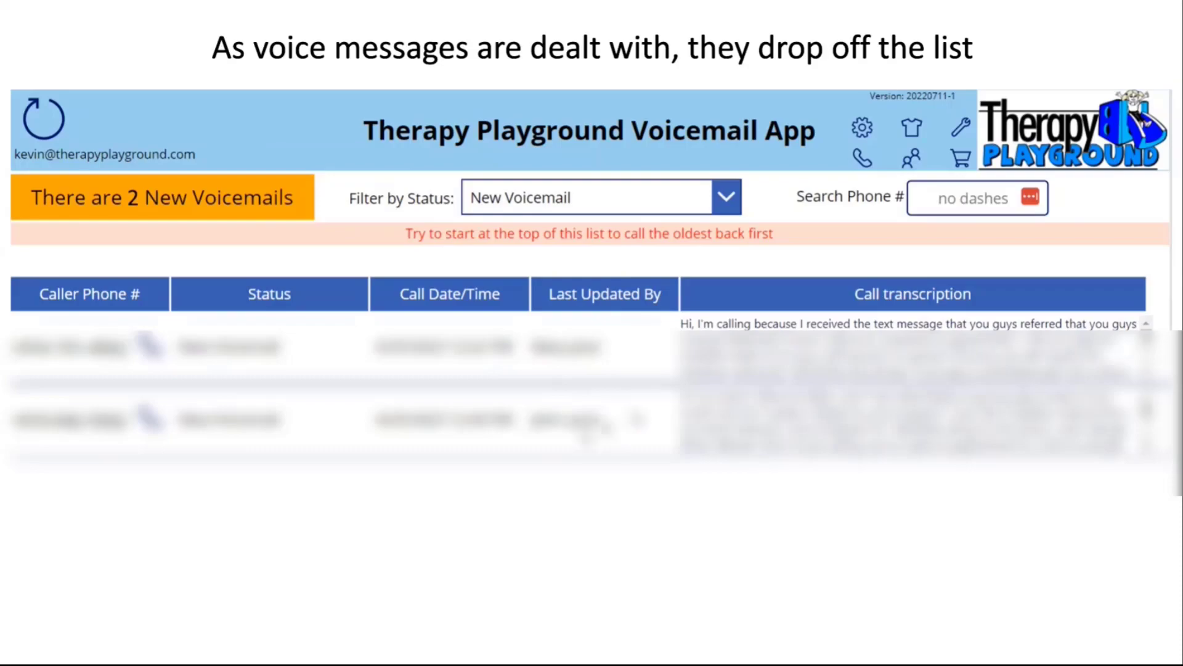
click(598, 459)
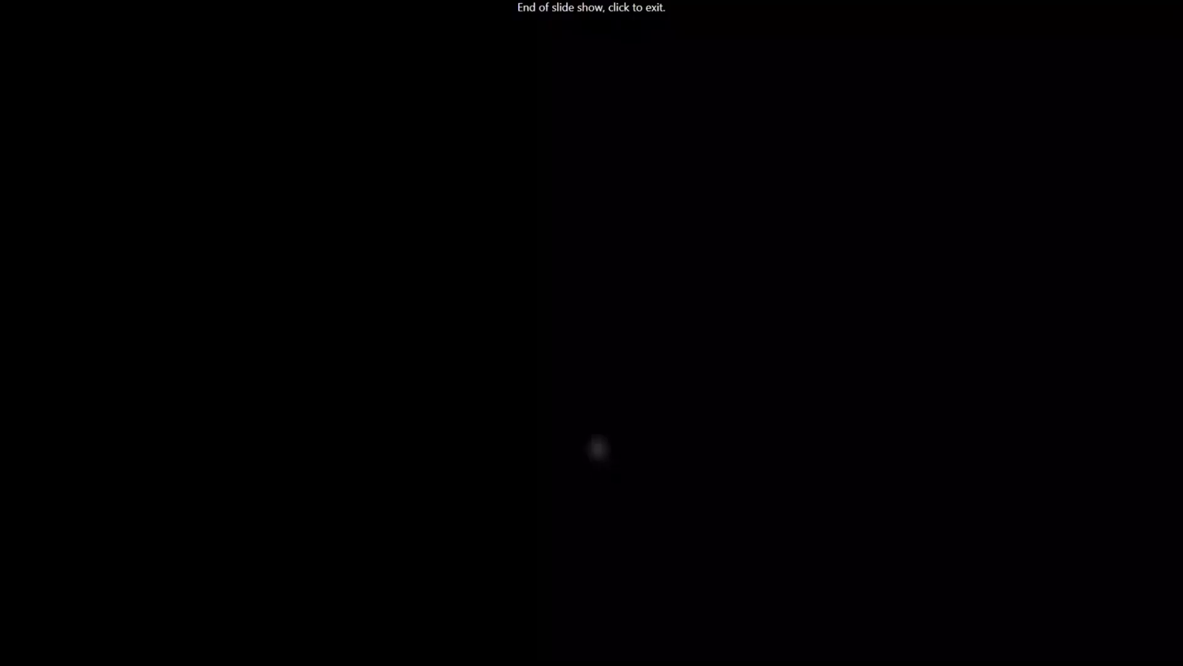
click(599, 425)
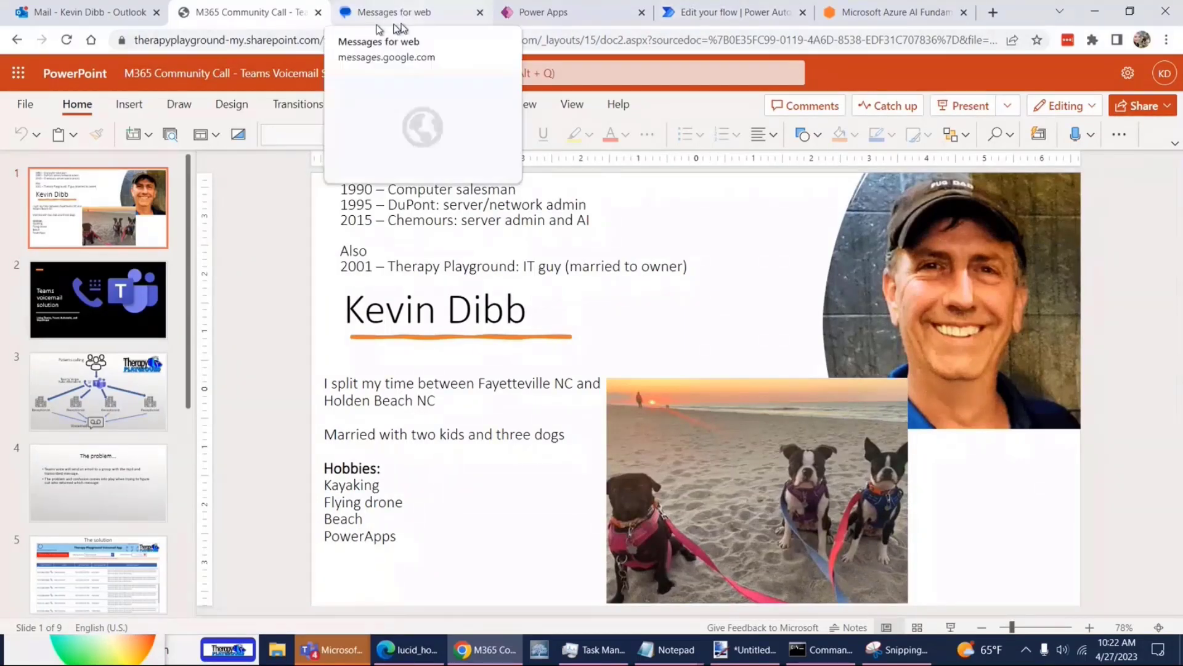
Step: Switch to the Voicemail App in Power Apps, open the new voicemail's record and play its audio message
click(572, 17)
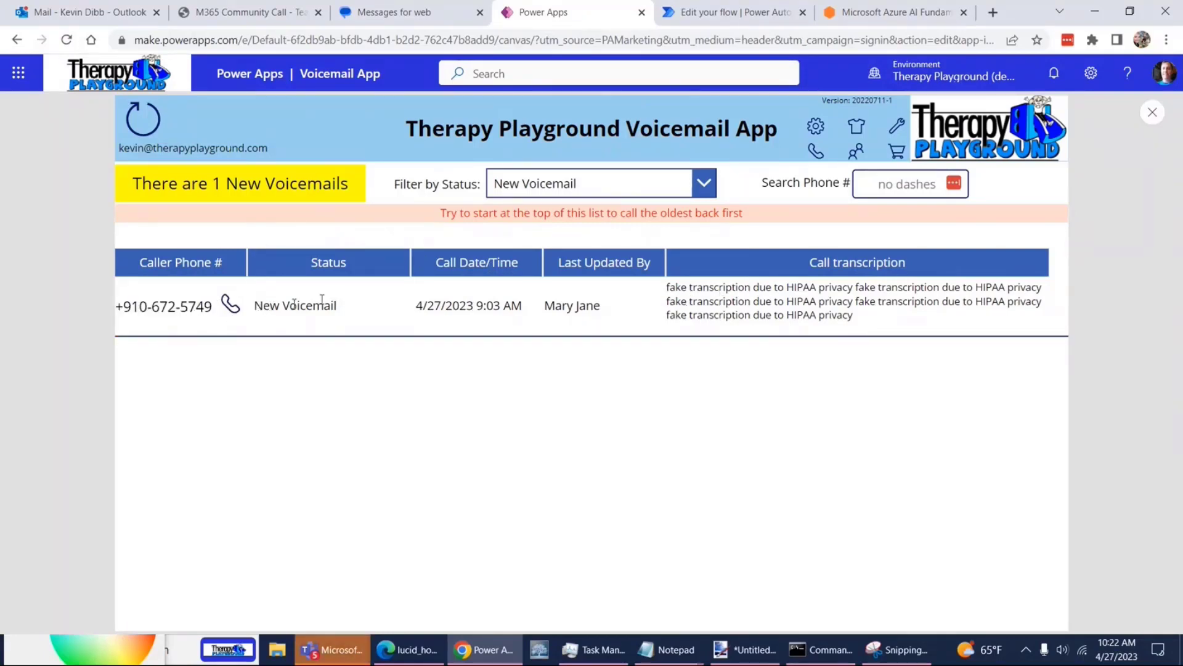
click(162, 304)
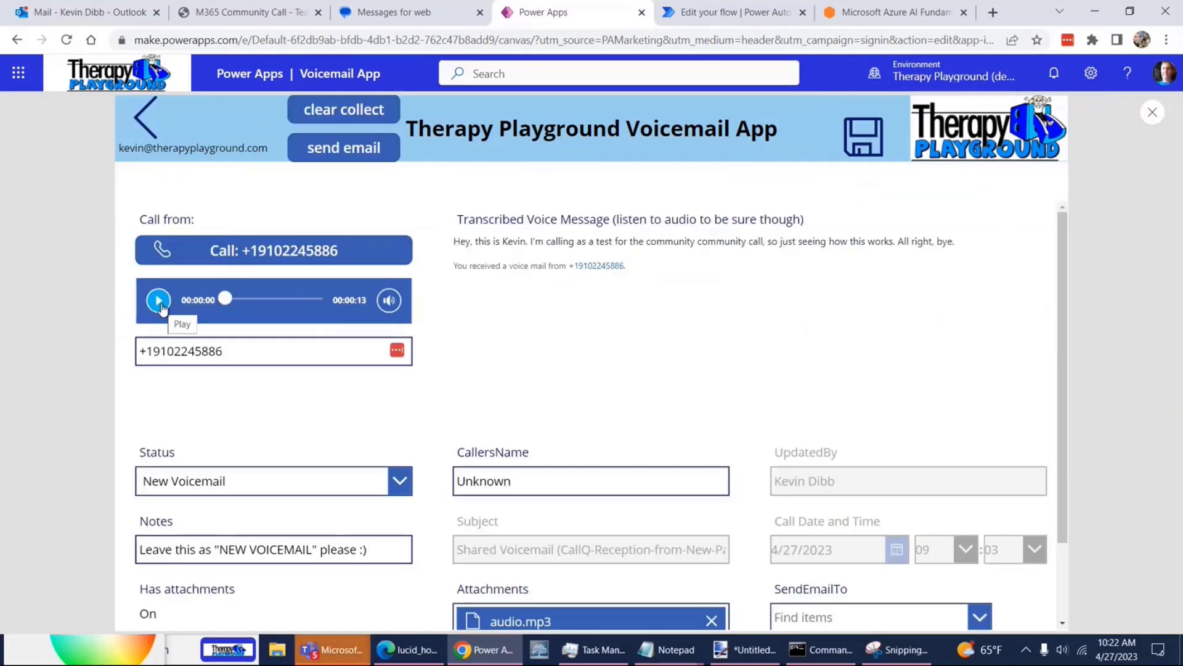
click(712, 10)
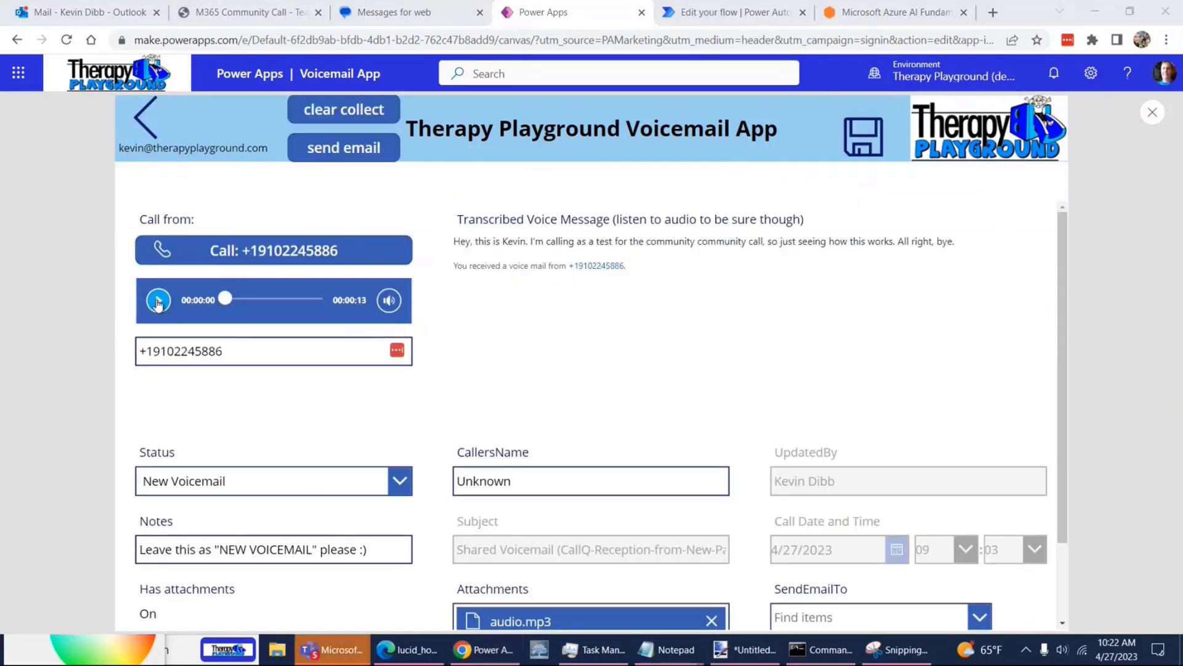
click(159, 302)
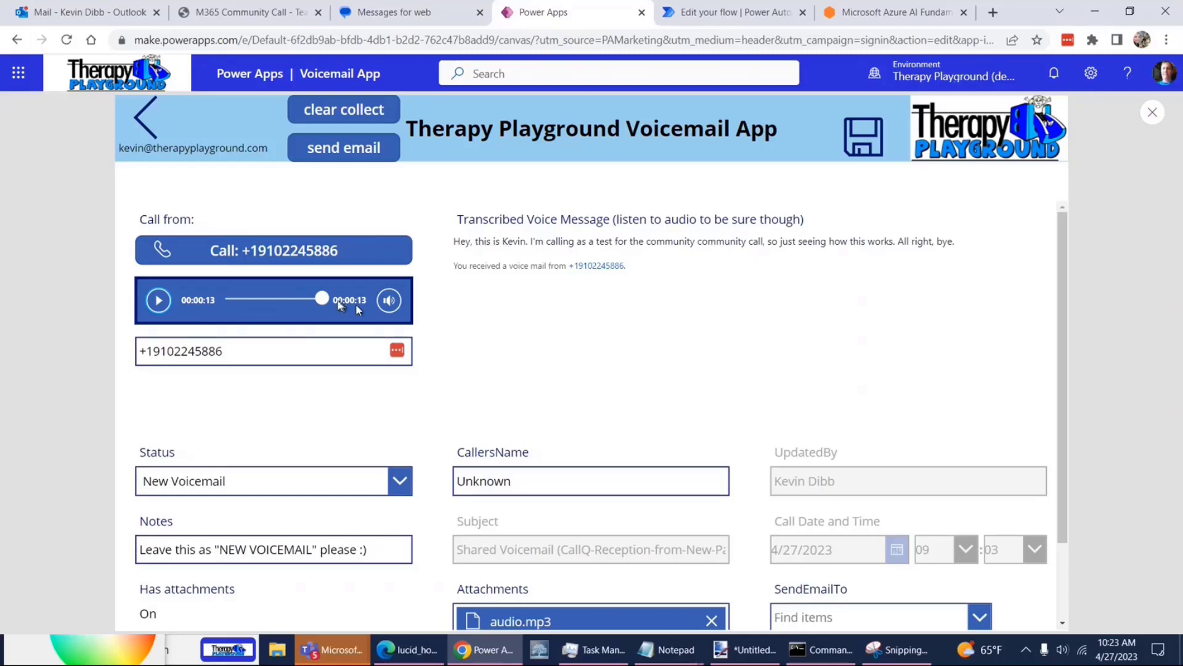
Step: Choose a staff member as the SendEmailTo recipient and email them the voicemail
click(811, 617)
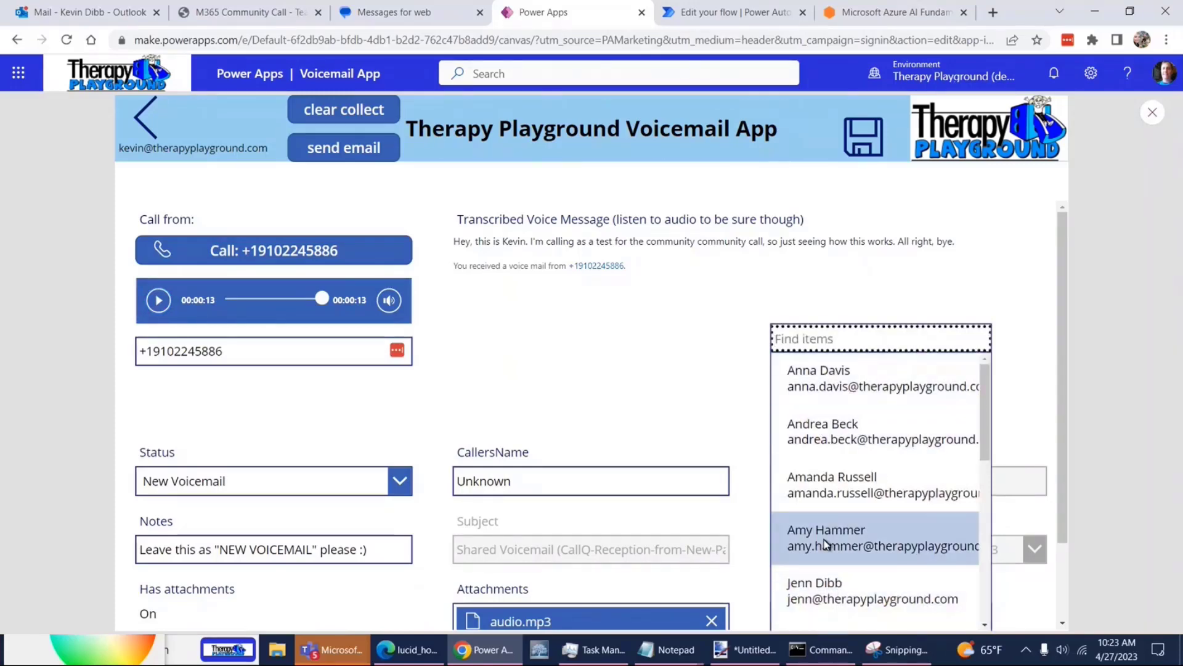
click(820, 586)
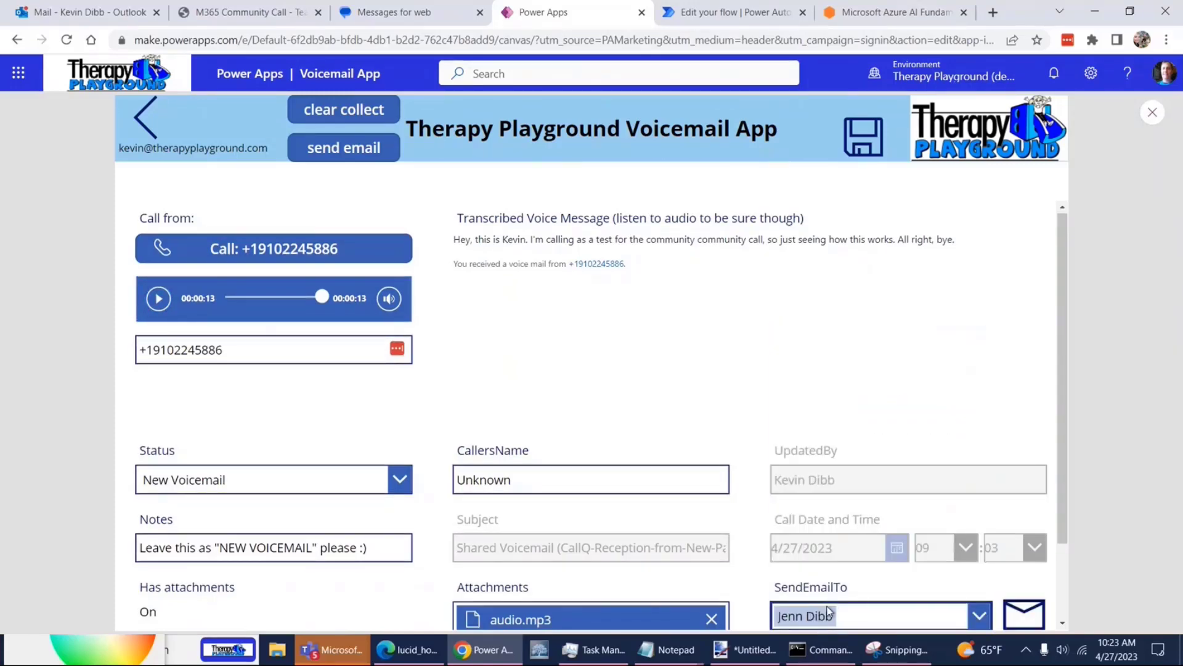
click(1020, 617)
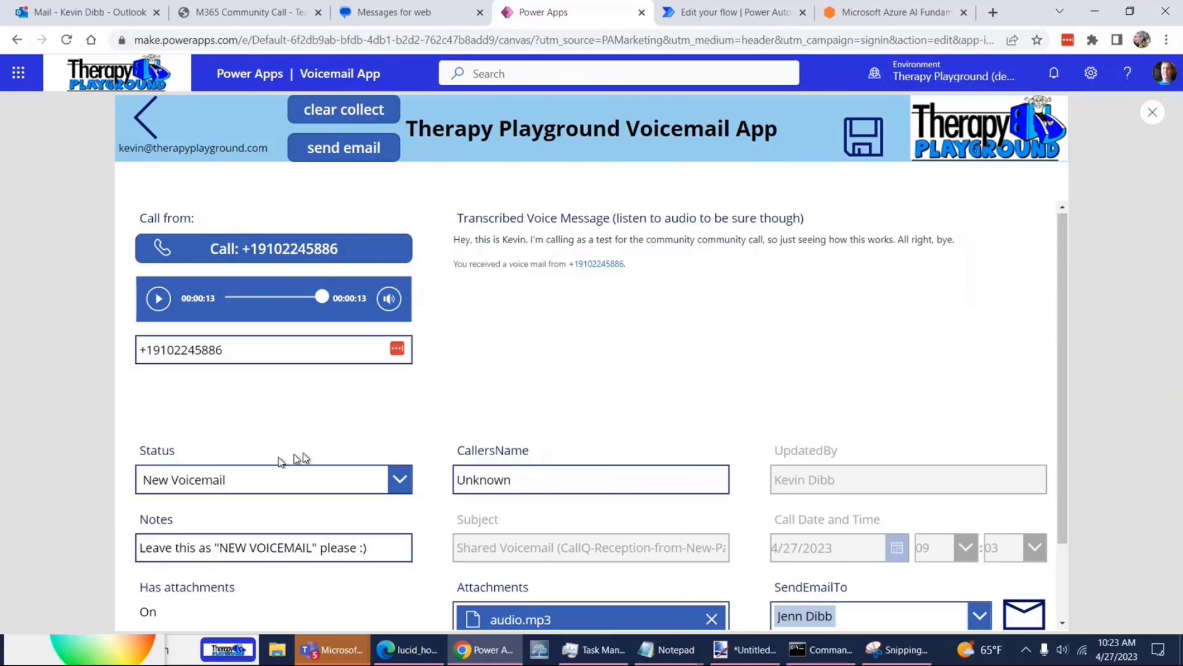
Step: Set the voicemail's status to "I returned call & Left VM" and save the record
click(320, 479)
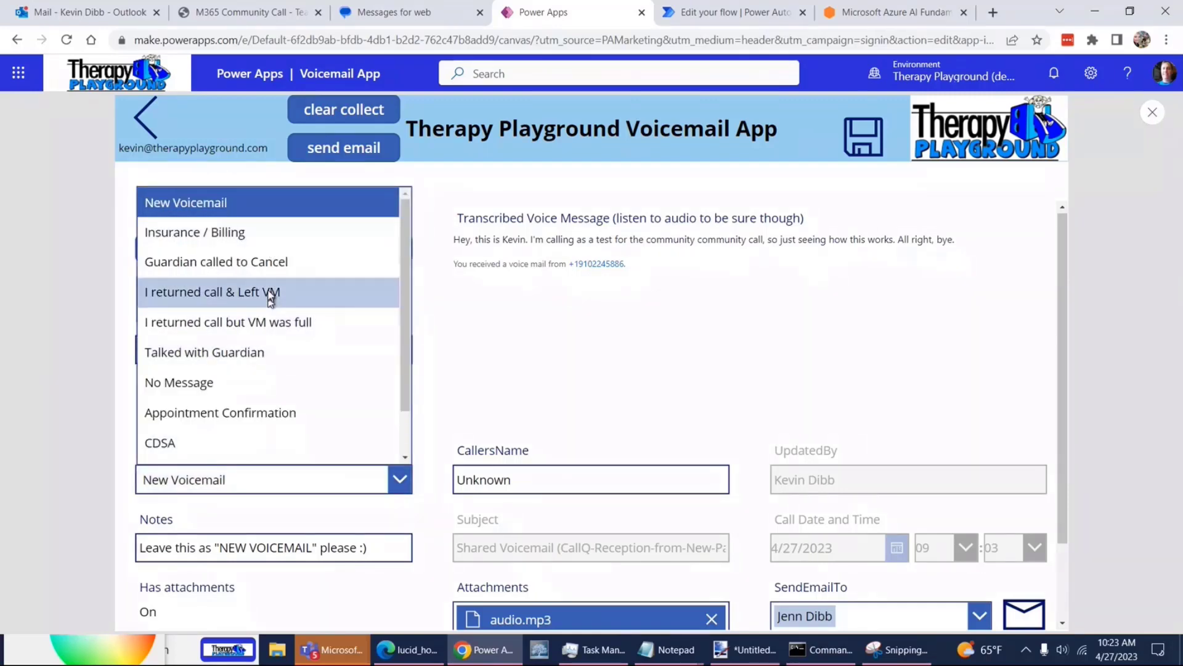
click(291, 293)
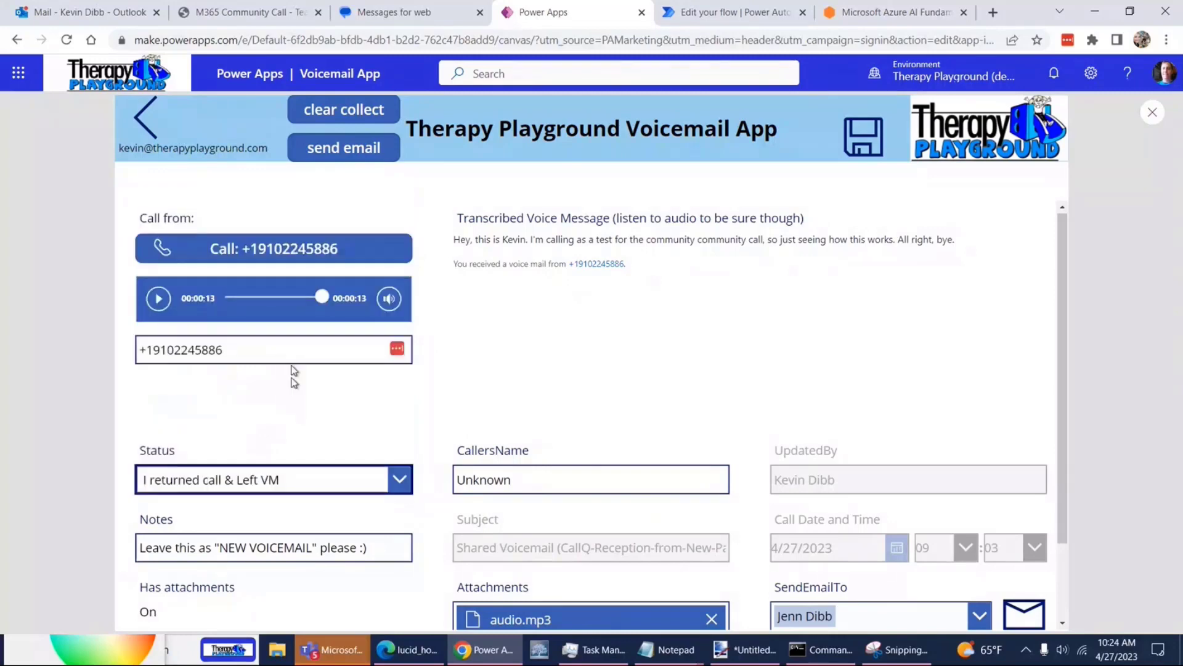
click(863, 137)
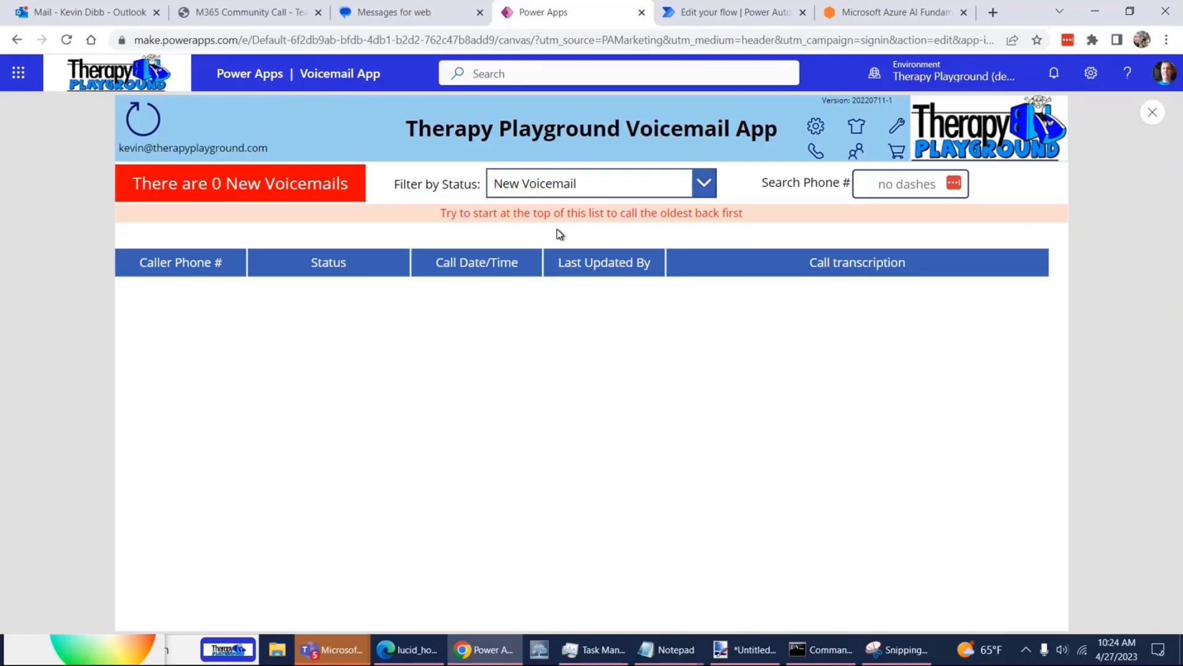
Step: Switch to the Power Automate flow and show the advanced options of the "When a new email arrives" trigger to examine its subject filter
click(738, 19)
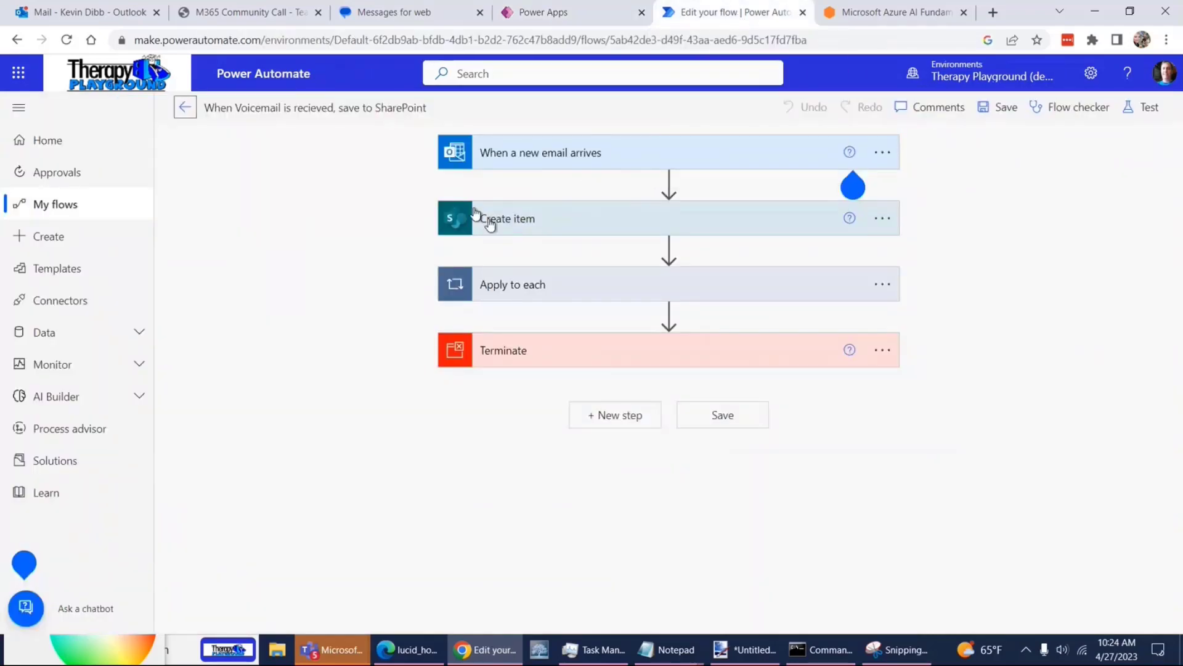
click(624, 158)
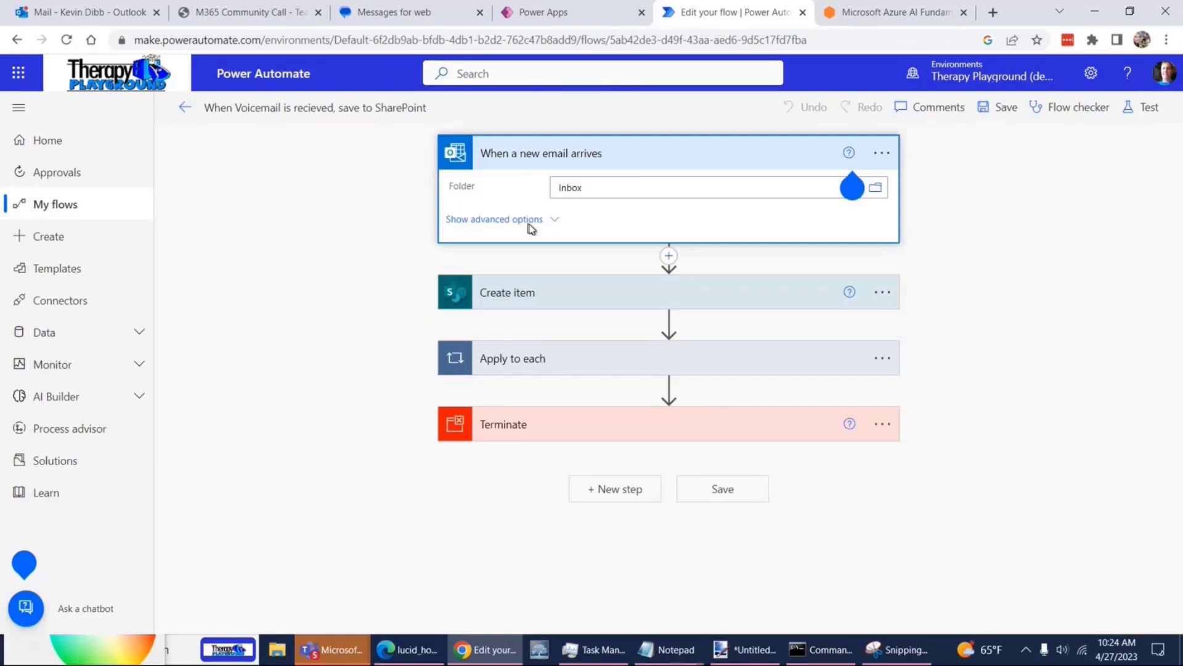
click(524, 220)
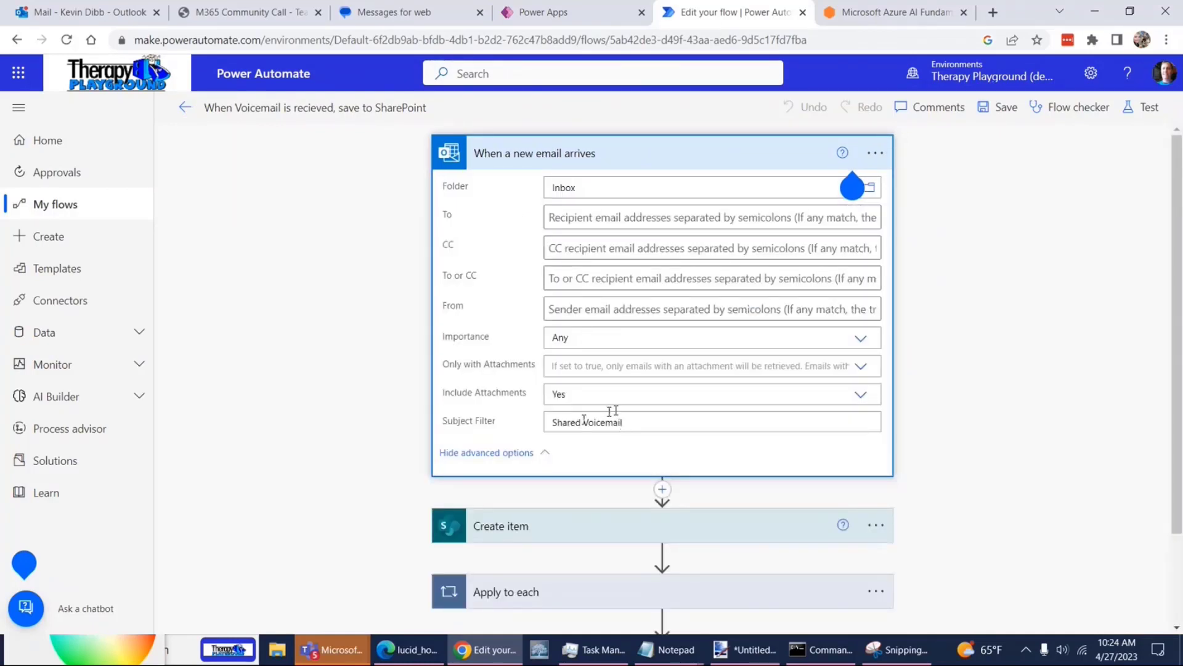
scroll(580, 413, down, 2)
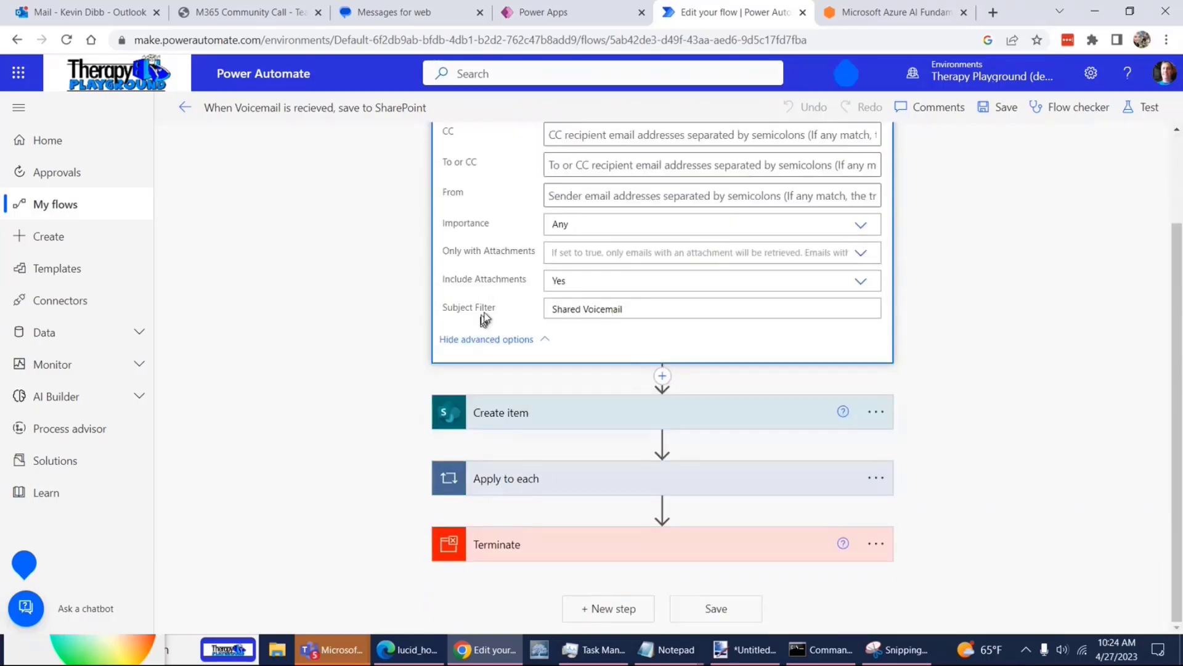
Step: Expand the Create item action and examine how the email fields are mapped to the Voicemail list
click(580, 413)
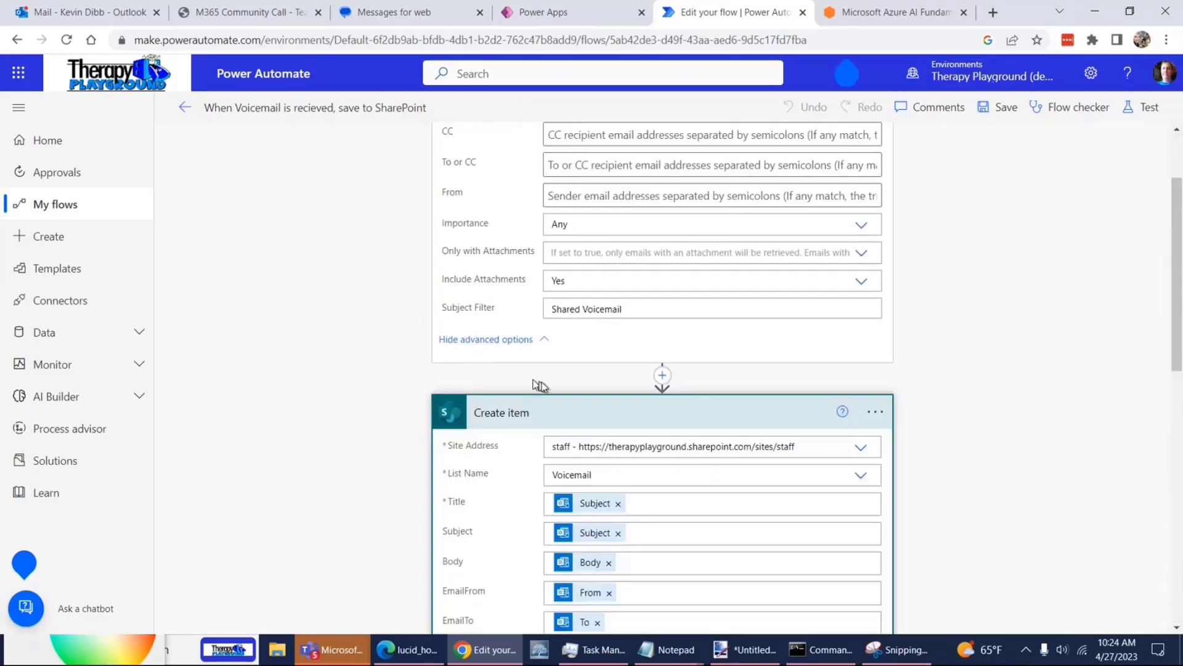
scroll(543, 328, down, 4)
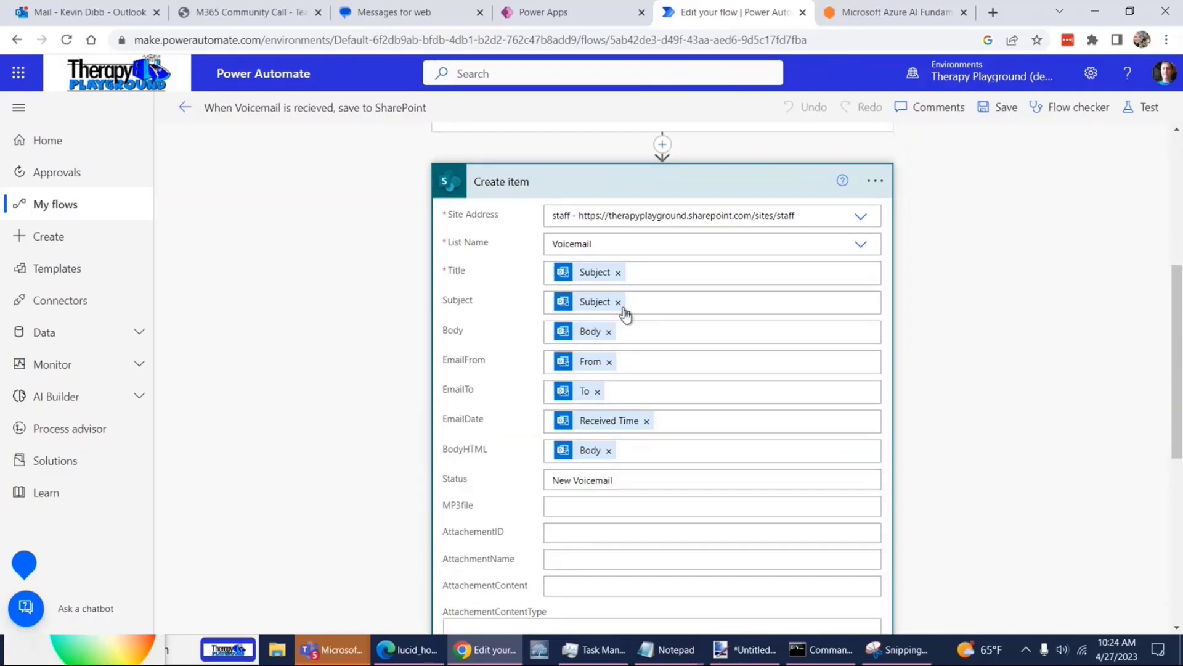
scroll(634, 311, down, 3)
scroll(623, 333, down, 5)
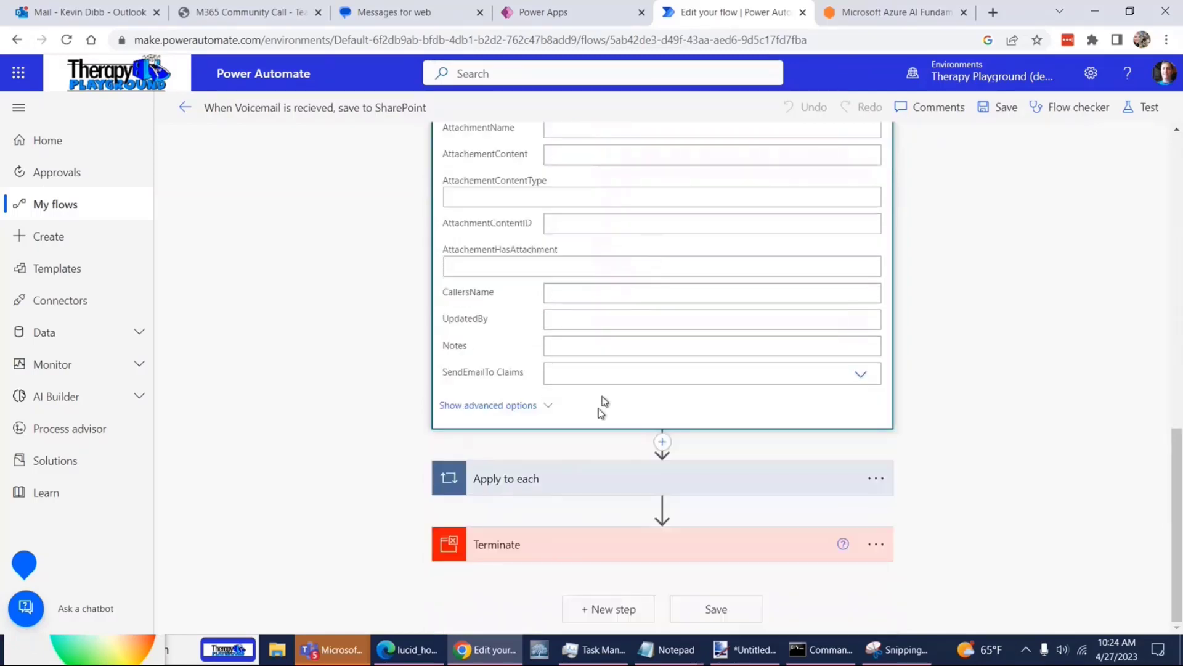
Step: Expand the Apply to each loop and its Add attachment action to examine the attachment file name and content settings
scroll(709, 434, down, 3)
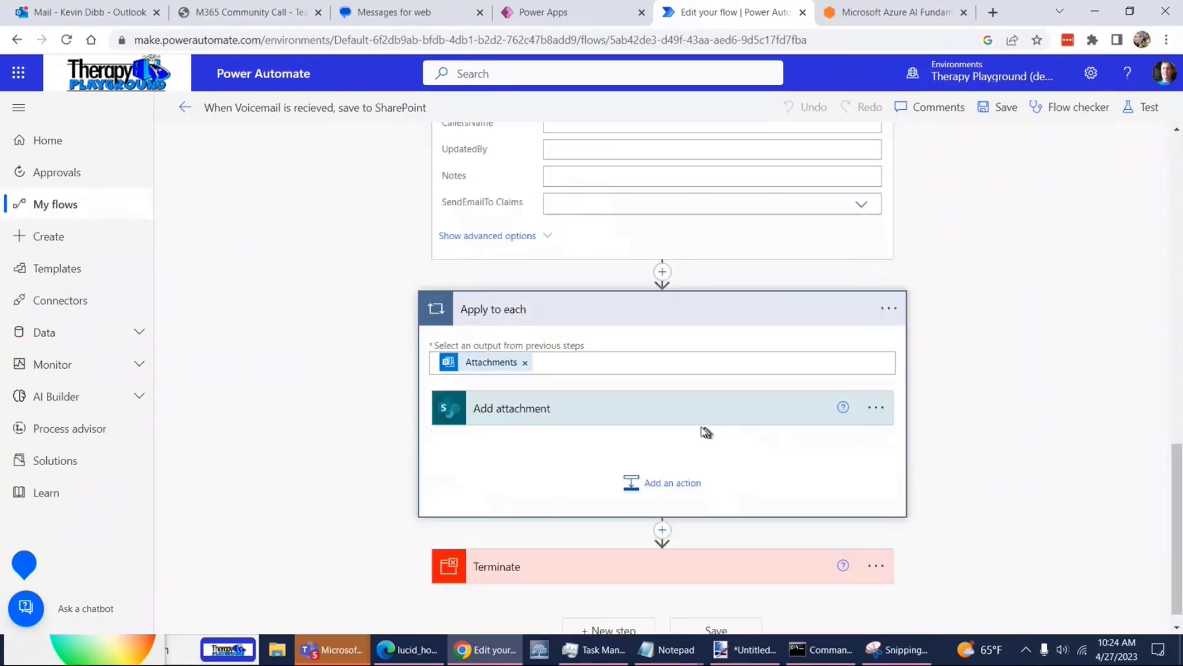
click(571, 415)
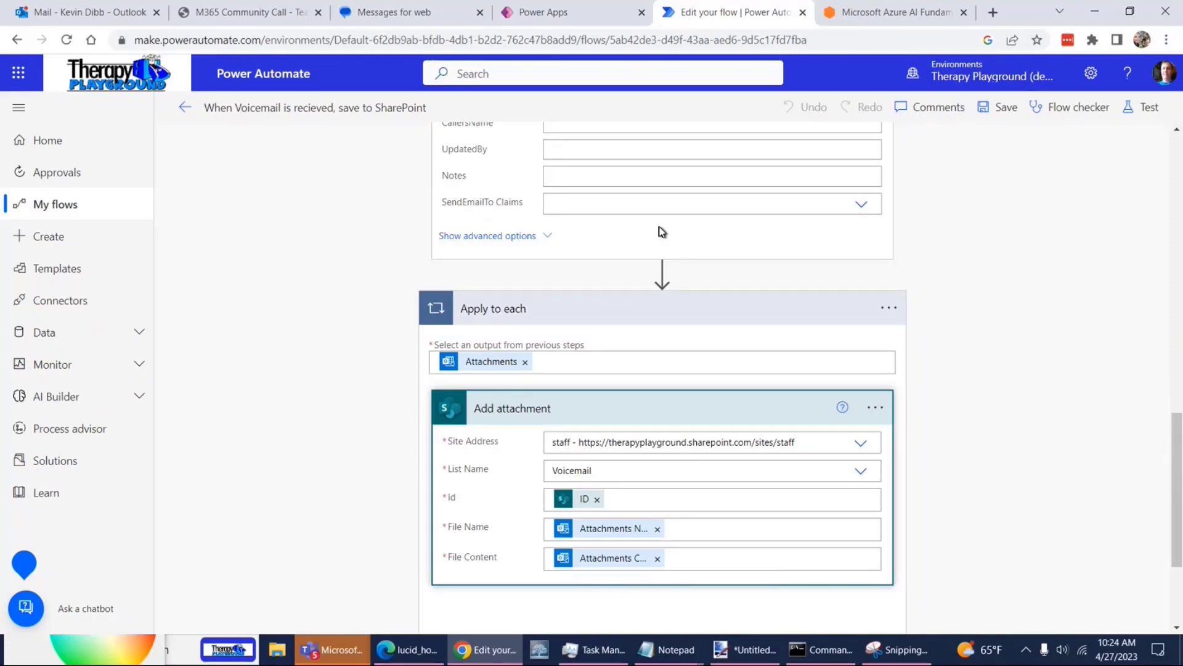
scroll(660, 233, up, 7)
scroll(664, 232, up, 5)
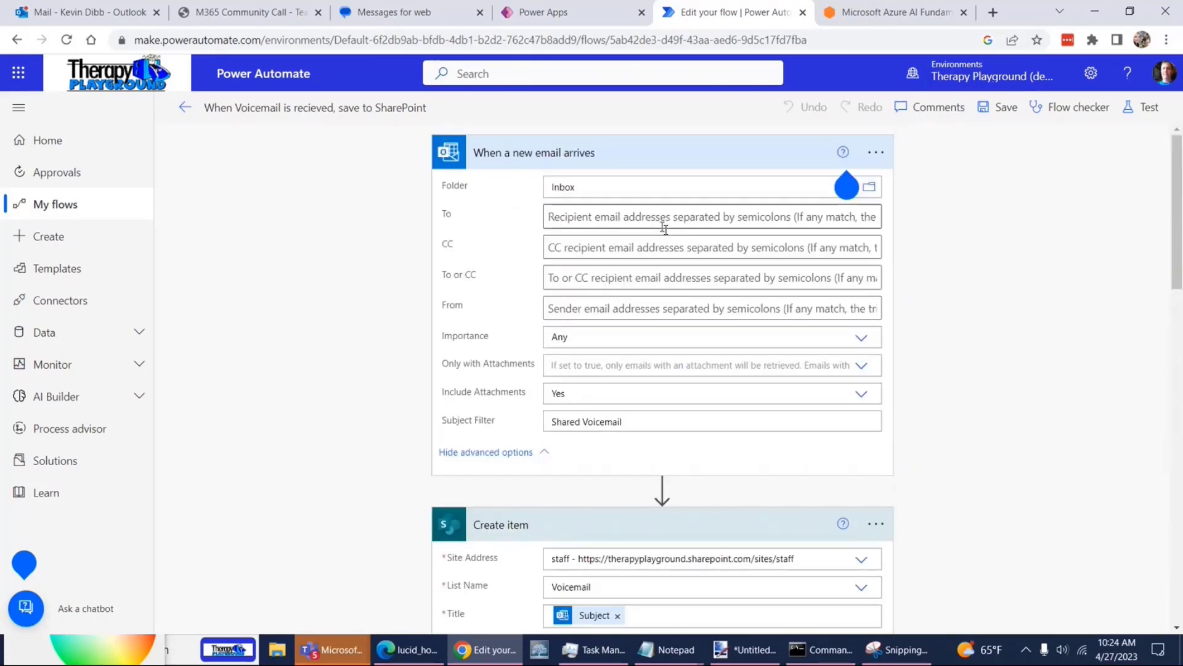
Step: Leave the flow editor and refresh the voicemail list in the Power Apps Voicemail App
click(185, 107)
click(571, 18)
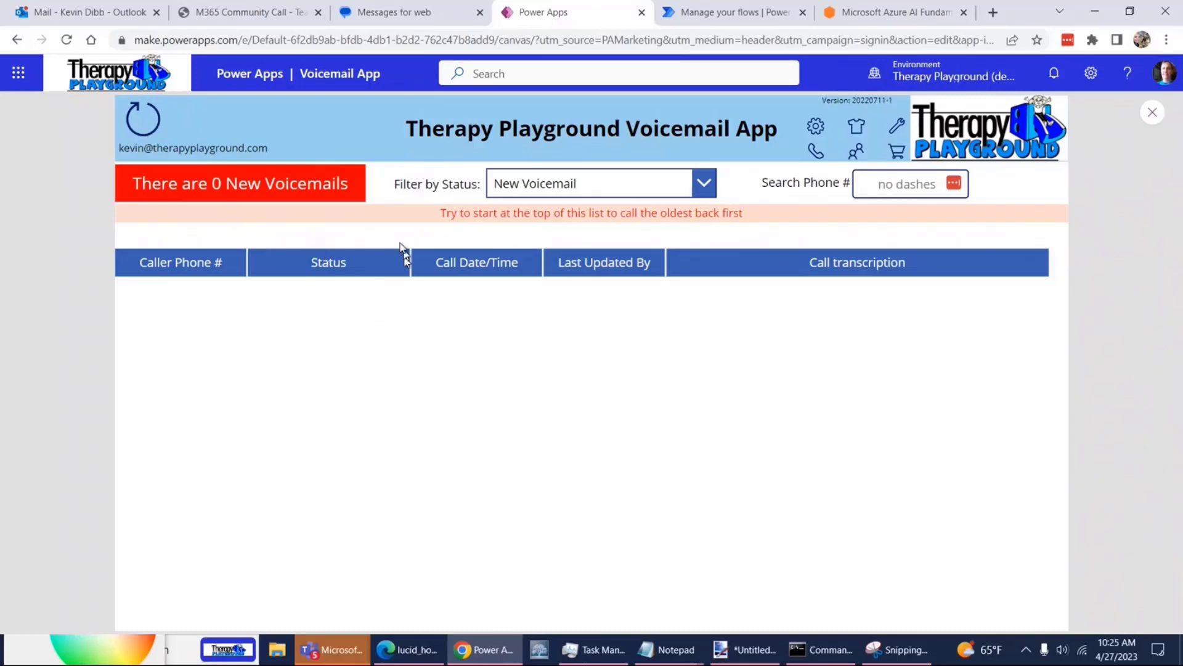
click(140, 124)
Step: Return to the Power Automate flow list and open the details of "When 2 voicemails, send msg to Teams Chat group"
click(705, 13)
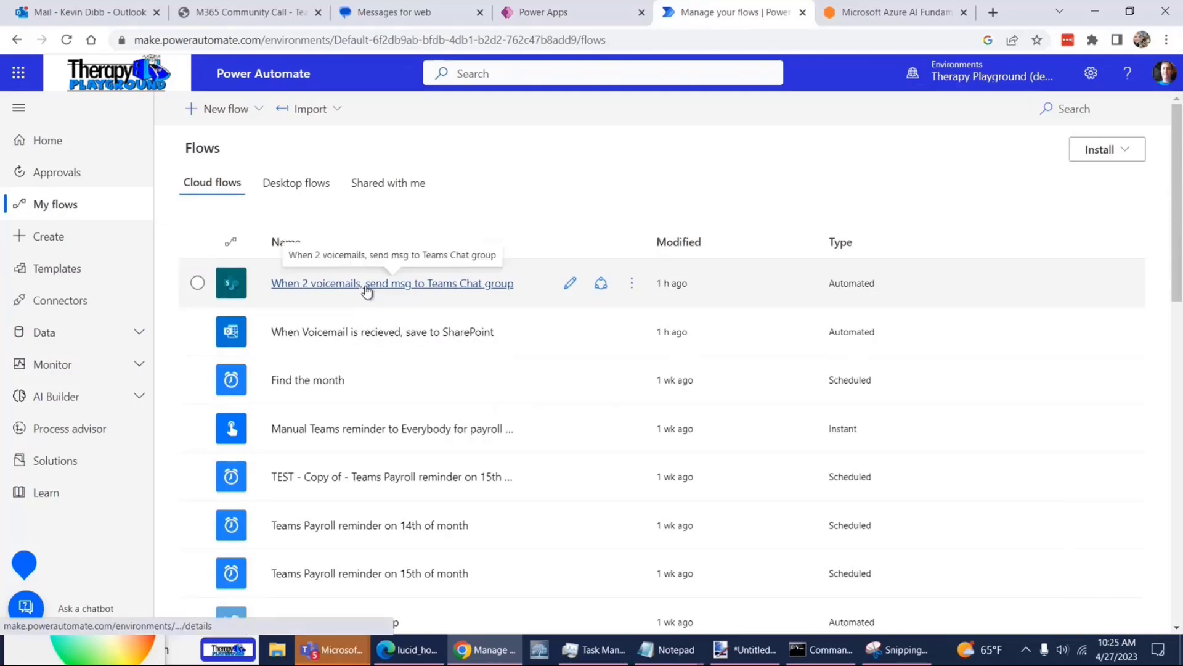
click(368, 287)
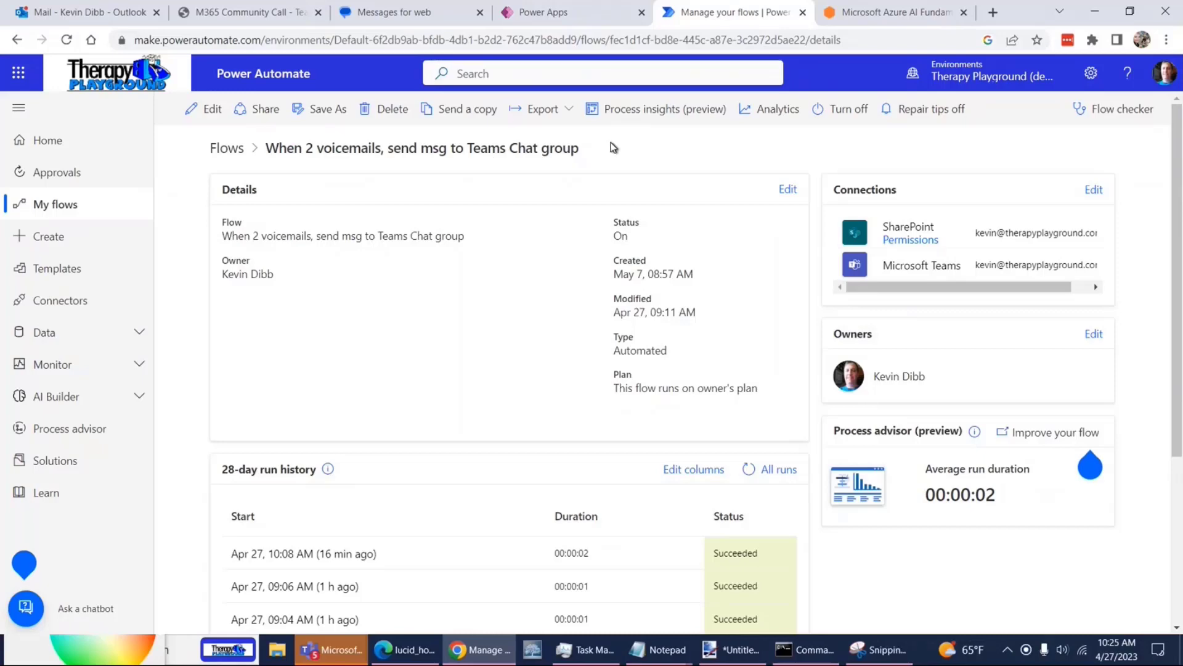
Step: Revisit the Voicemail App, switch back to the PowerPoint presentation and show slide 2, "Teams voicemail solution"
click(603, 14)
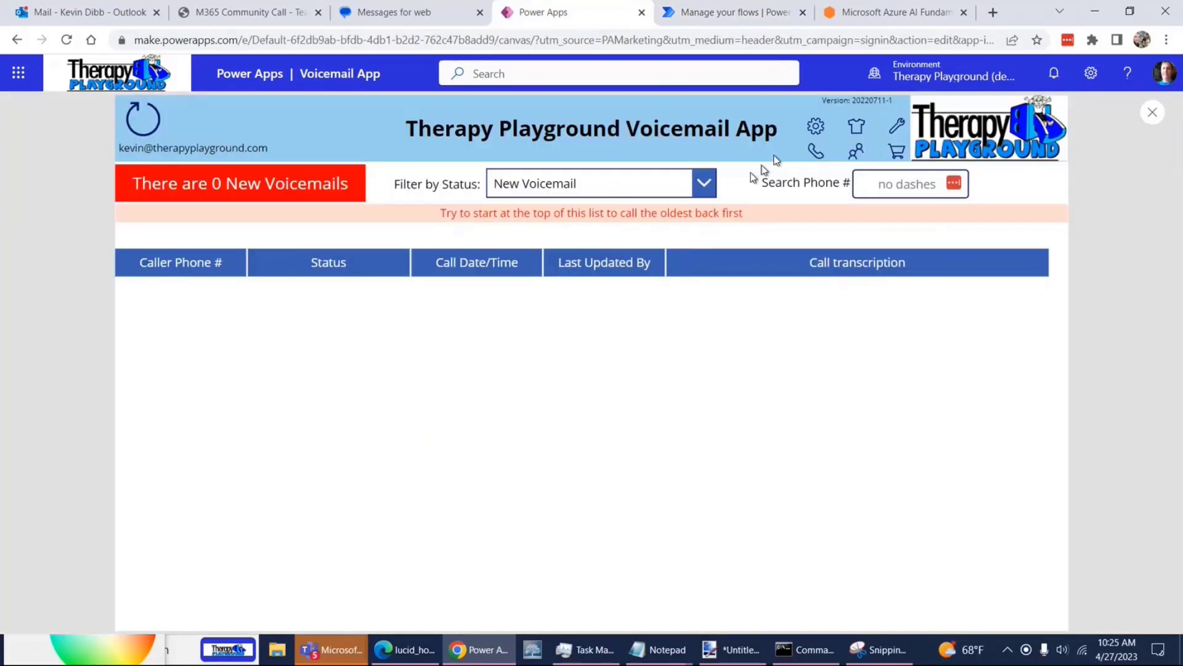
click(275, 14)
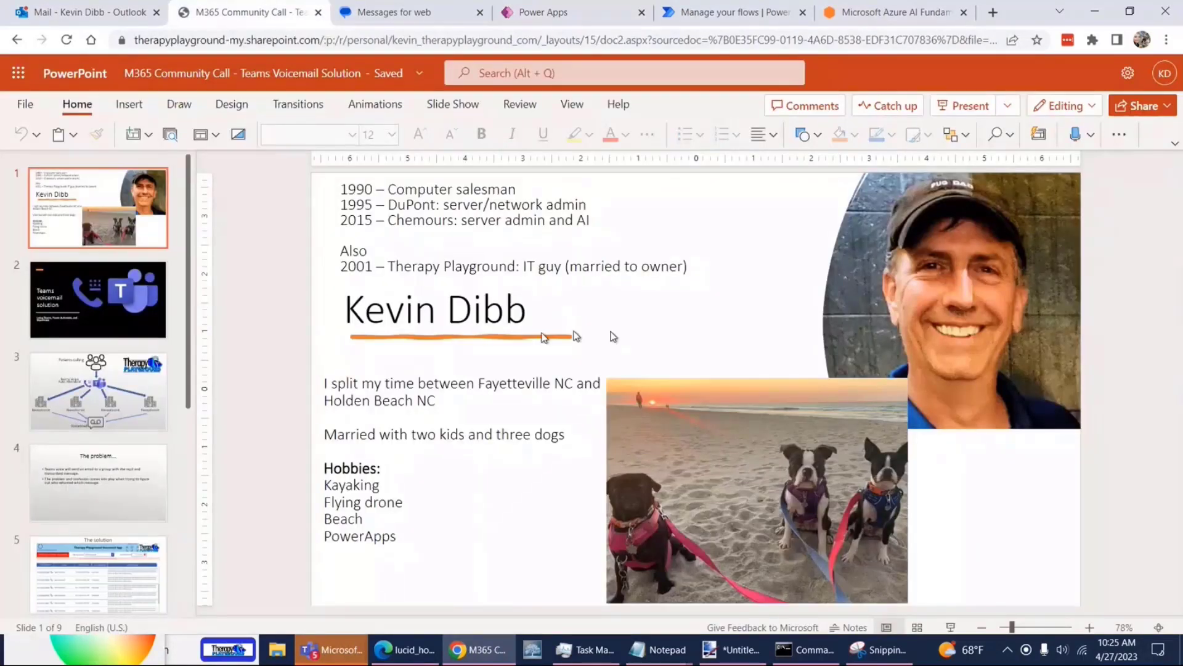
click(89, 320)
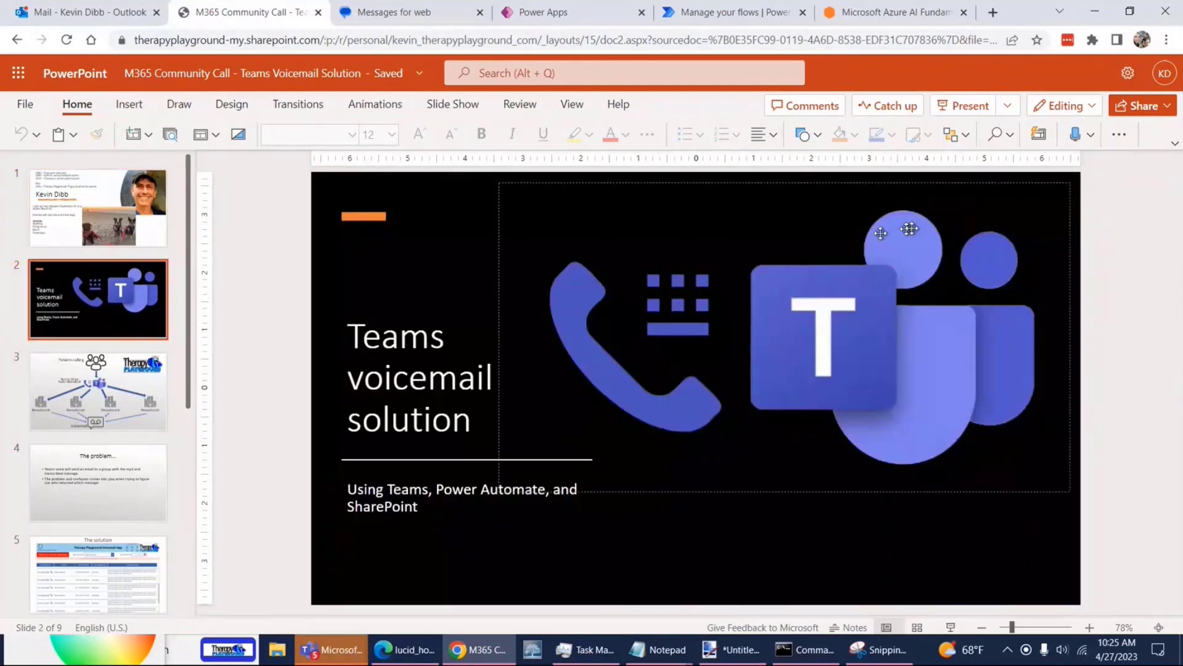